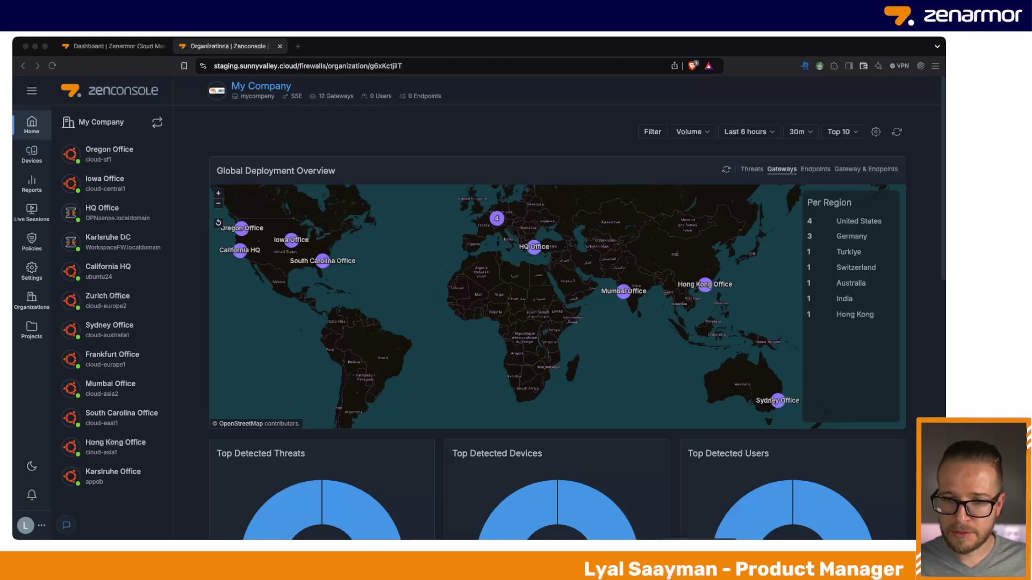
Scroll down through the Zenconsole dashboard, then back up to the Global Deployment Overview map
{"action": "scroll", "coordinate": [661, 268], "scroll_direction": "down", "scroll_amount": 5}
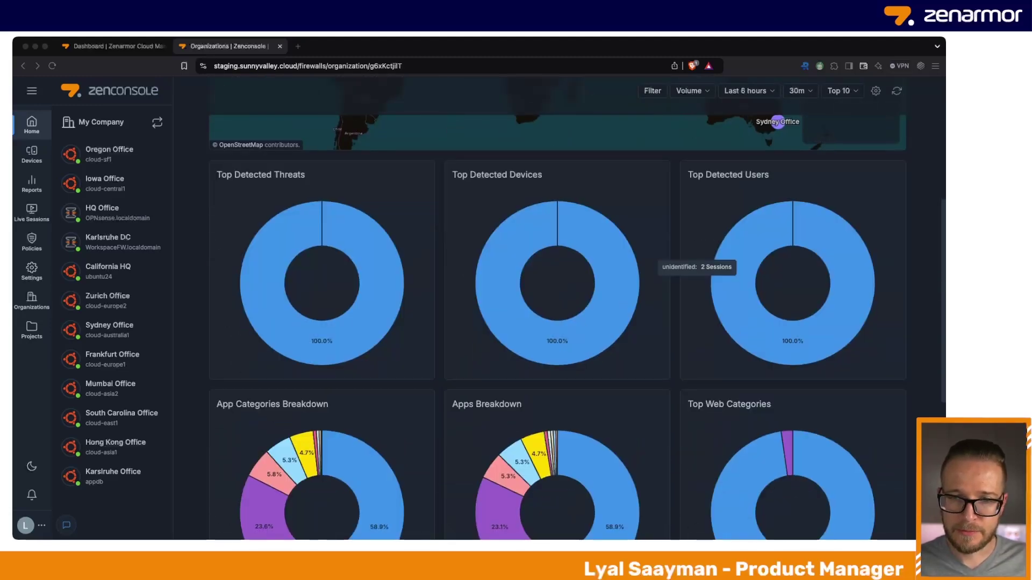
{"action": "scroll", "coordinate": [661, 269], "scroll_direction": "down", "scroll_amount": 4}
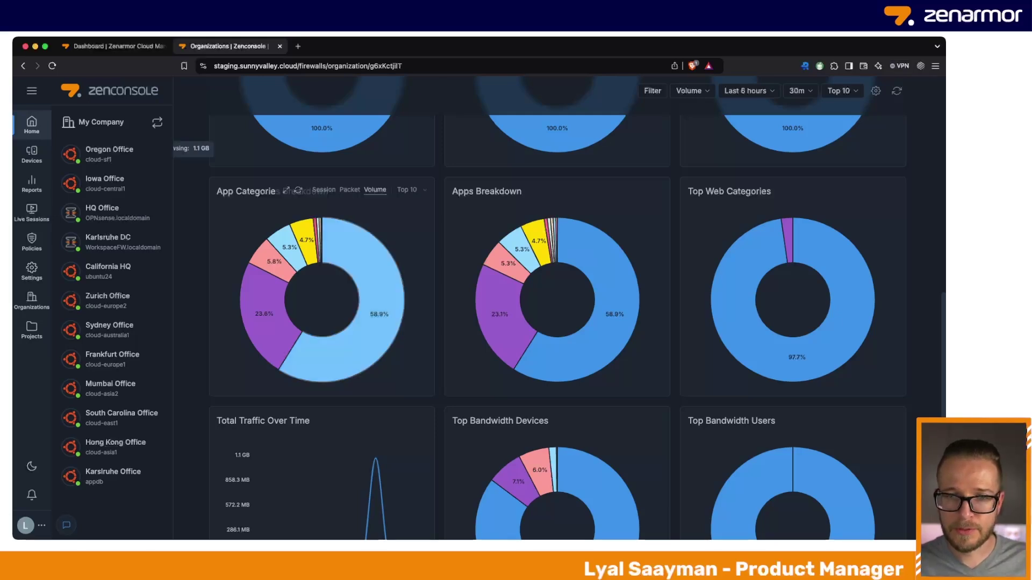
{"action": "mouse_move", "coordinate": [325, 247]}
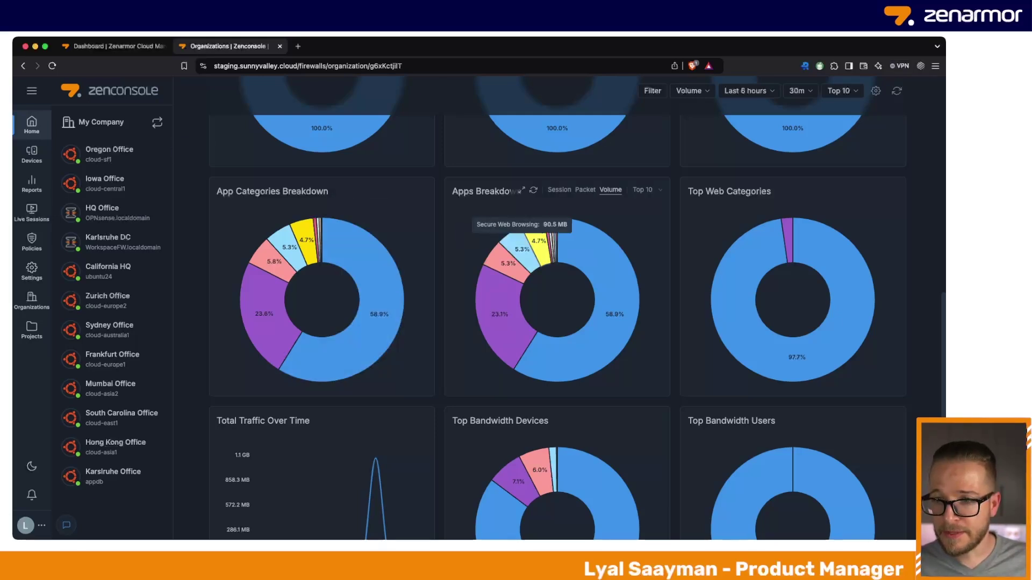
{"action": "mouse_move", "coordinate": [774, 237]}
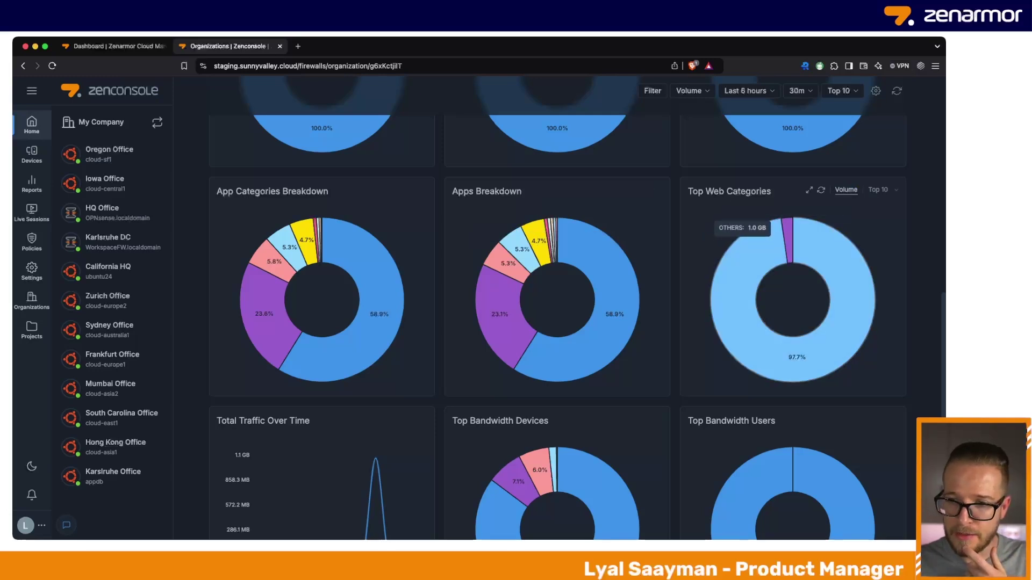
{"action": "scroll", "coordinate": [581, 309], "scroll_direction": "down", "scroll_amount": 2}
{"action": "scroll", "coordinate": [581, 309], "scroll_direction": "down", "scroll_amount": 2}
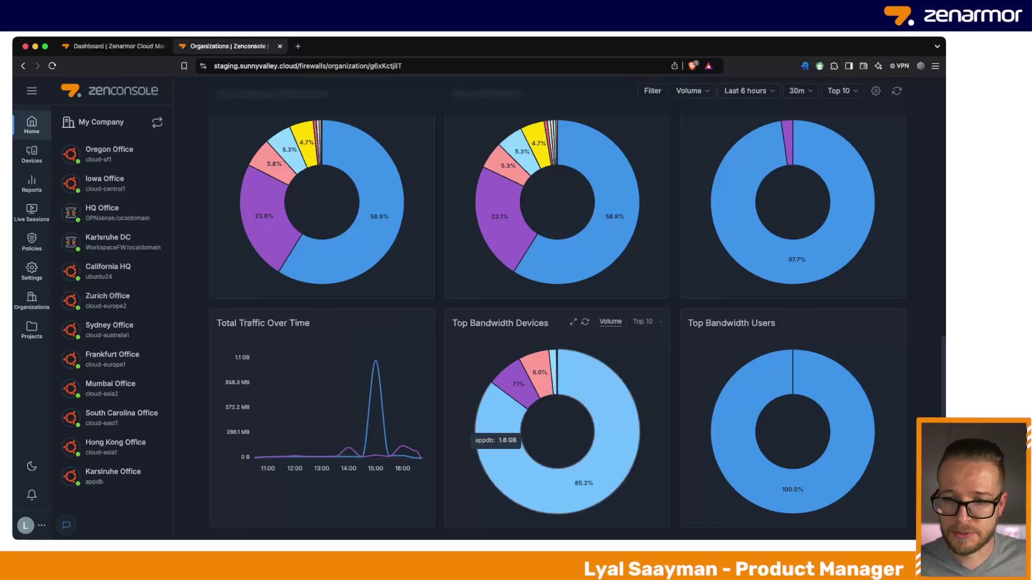
{"action": "mouse_move", "coordinate": [503, 433]}
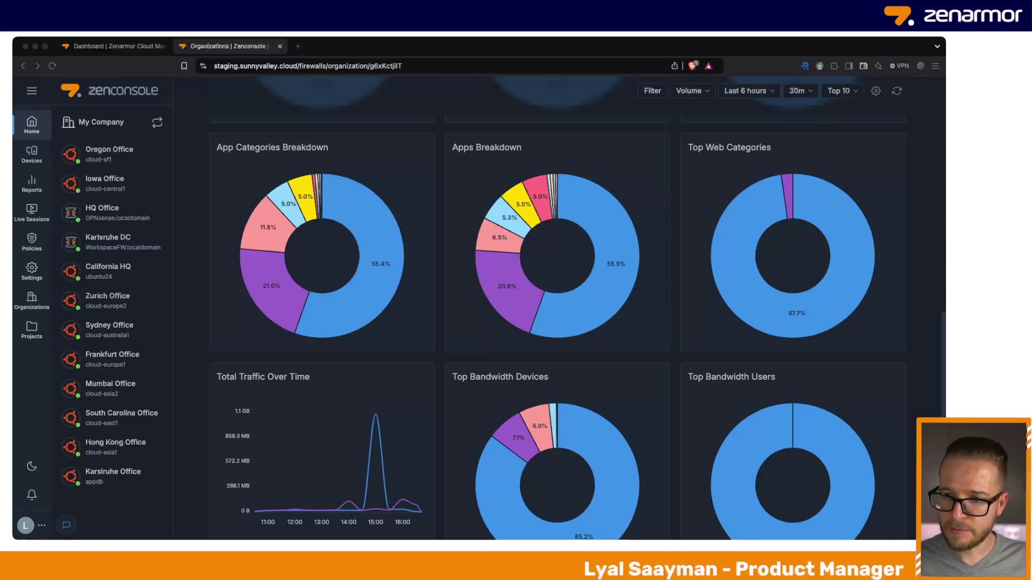
{"action": "mouse_move", "coordinate": [771, 413]}
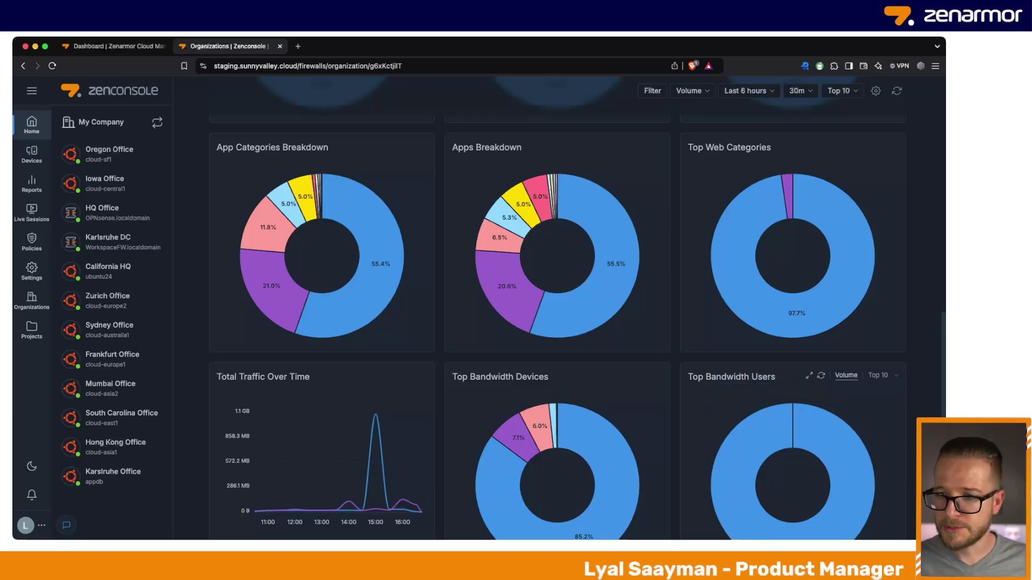
{"action": "scroll", "coordinate": [577, 309], "scroll_direction": "up", "scroll_amount": 6}
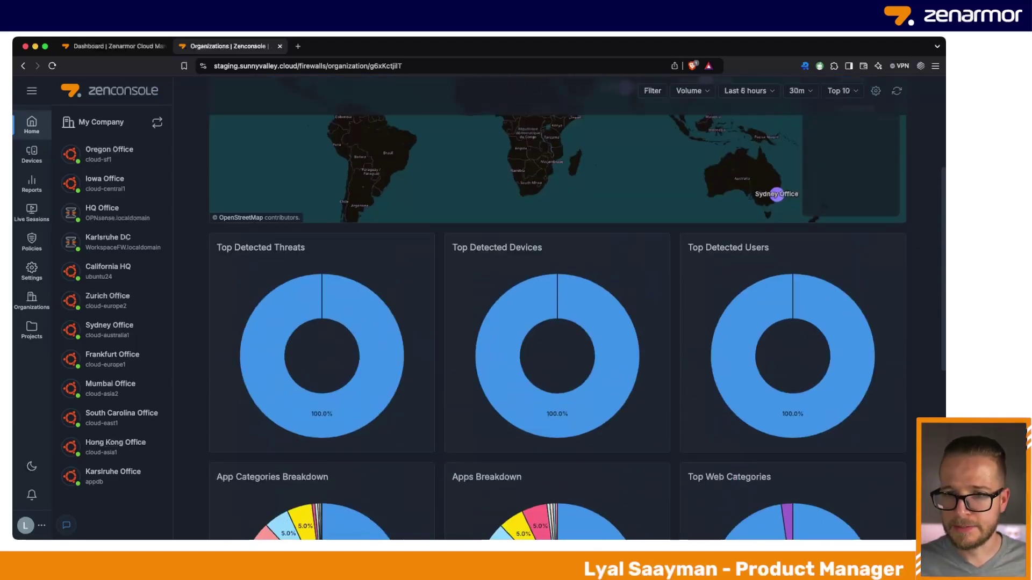
{"action": "scroll", "coordinate": [558, 328], "scroll_direction": "up", "scroll_amount": 4}
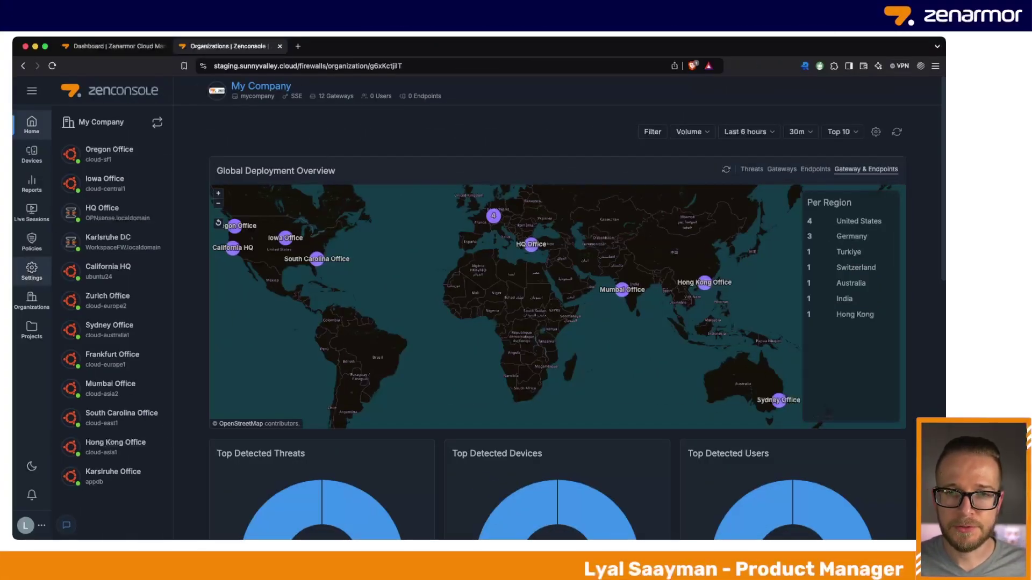
Open the My Company organization's General Settings from the sidebar
{"action": "left_click", "coordinate": [32, 271]}
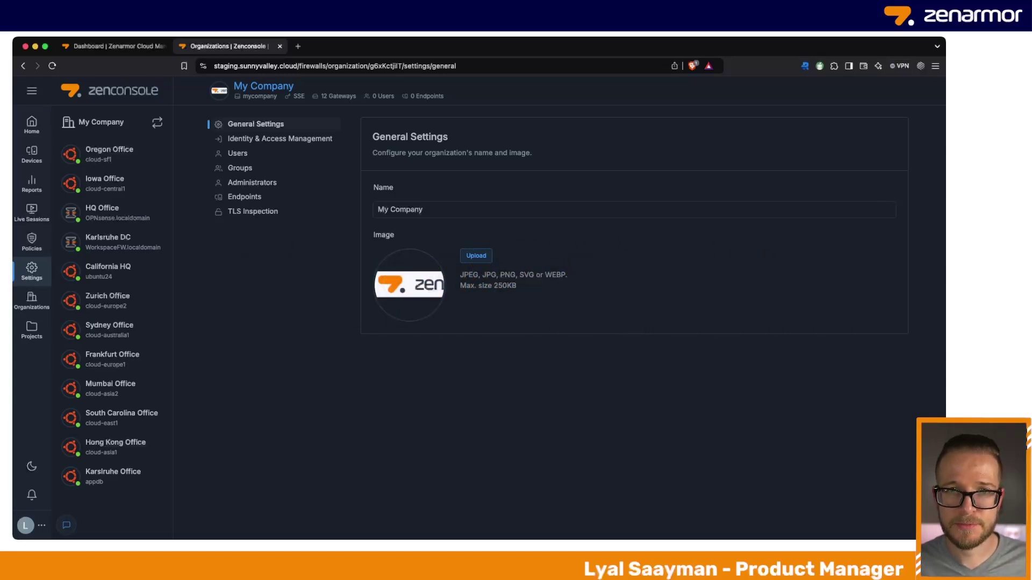
Open the Identity & Access Management section of the organization settings
{"action": "left_click", "coordinate": [279, 139]}
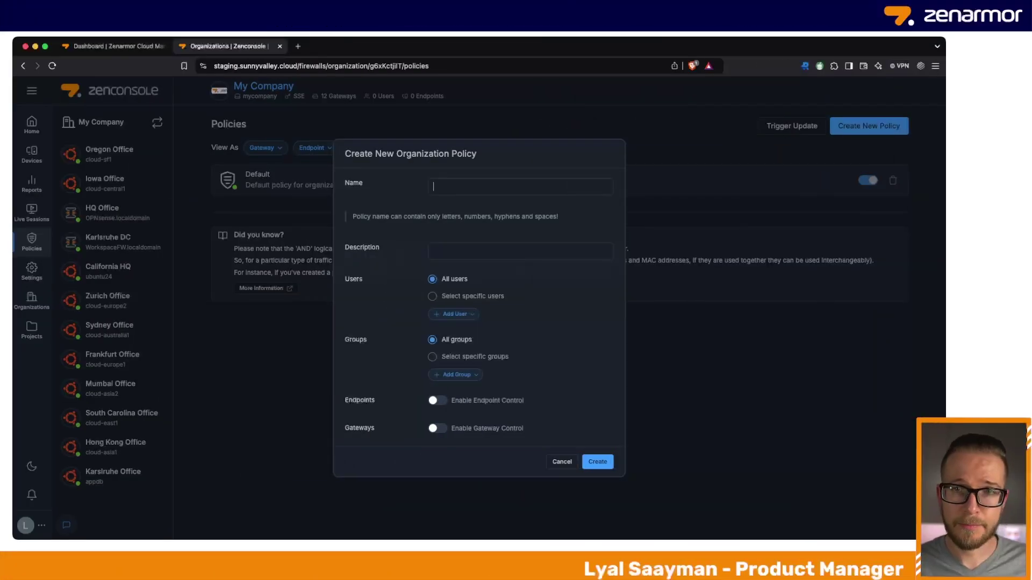
Create policy 'test' with description 'test' and Enable Endpoint Control switched on
{"action": "type", "text": "test"}
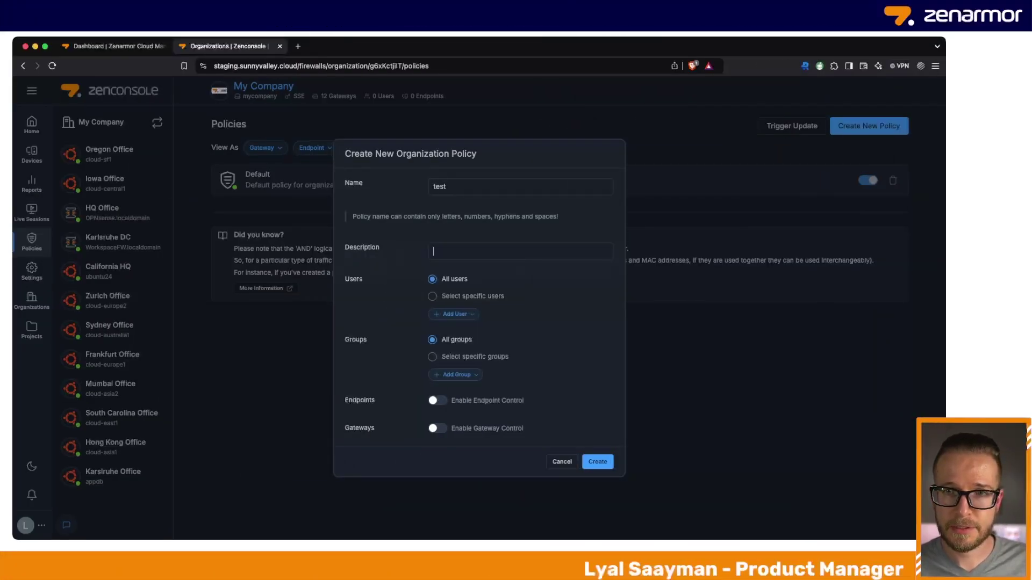
{"action": "type", "text": "test"}
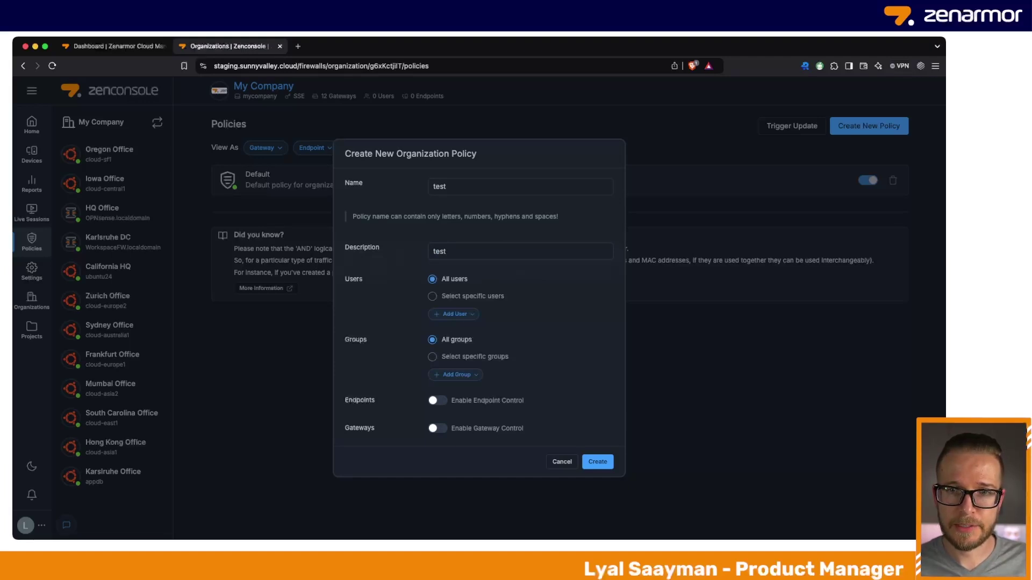
{"action": "left_click", "coordinate": [437, 400]}
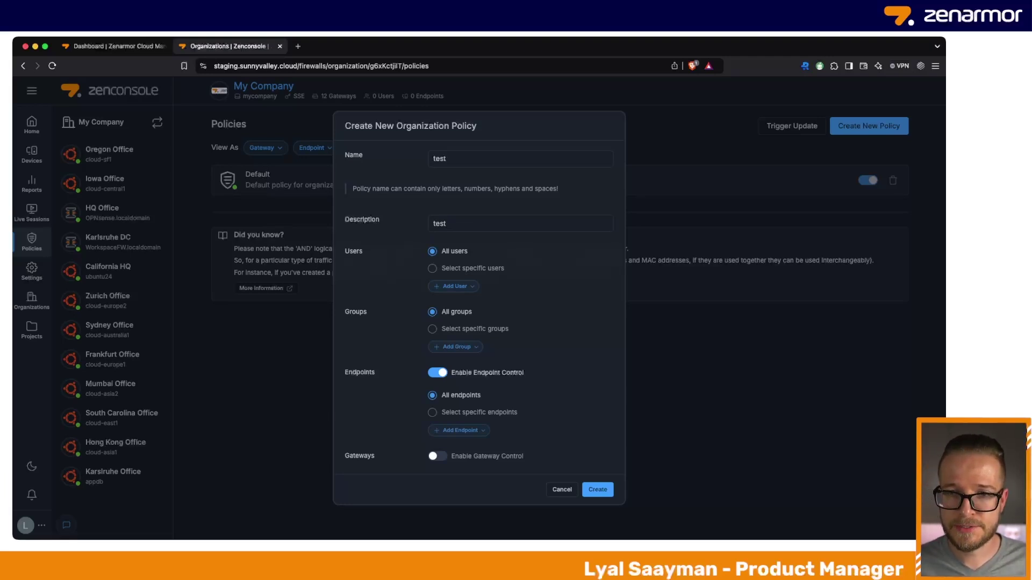
{"action": "key", "text": "Return"}
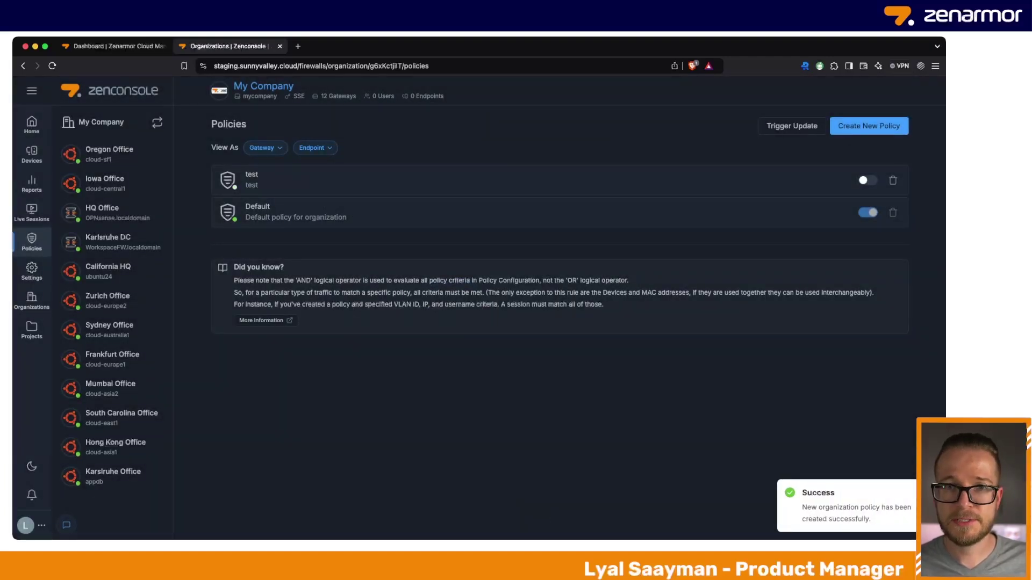
In the test policy's configuration, expand Blanket Block Actions and enable gateway control
{"action": "left_click", "coordinate": [322, 179]}
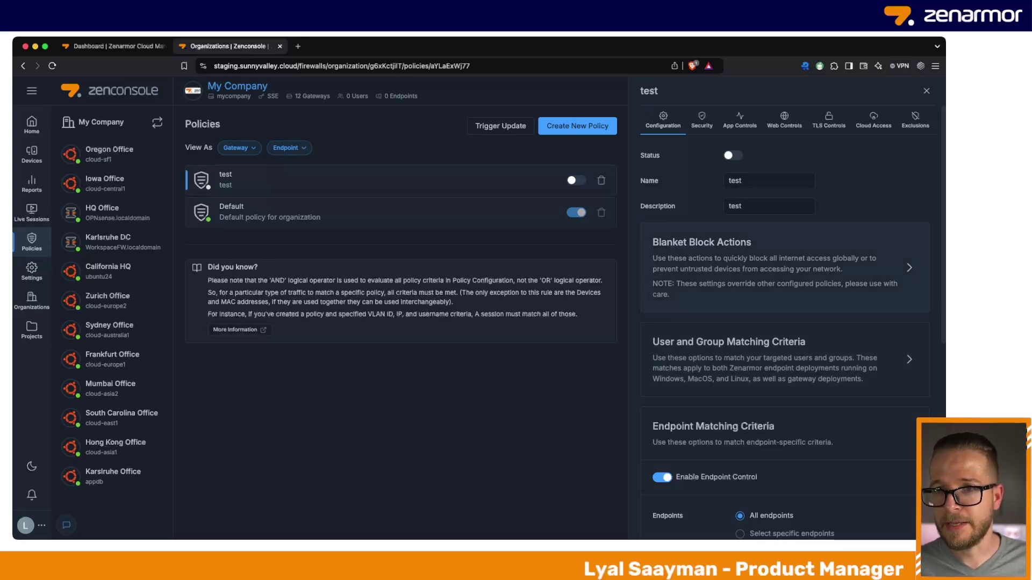
{"action": "left_click", "coordinate": [909, 267]}
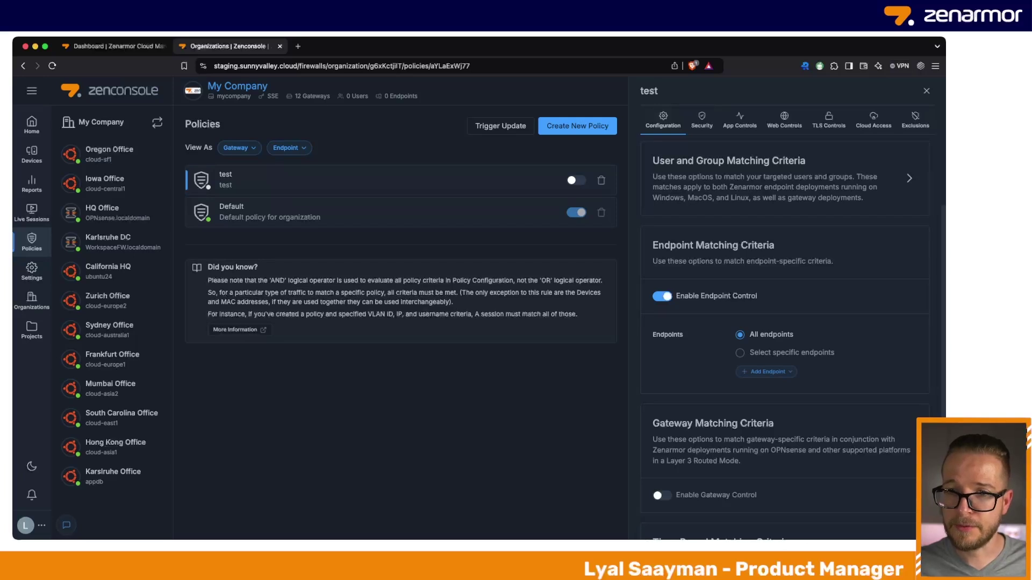
{"action": "scroll", "coordinate": [785, 322], "scroll_direction": "down", "scroll_amount": 2}
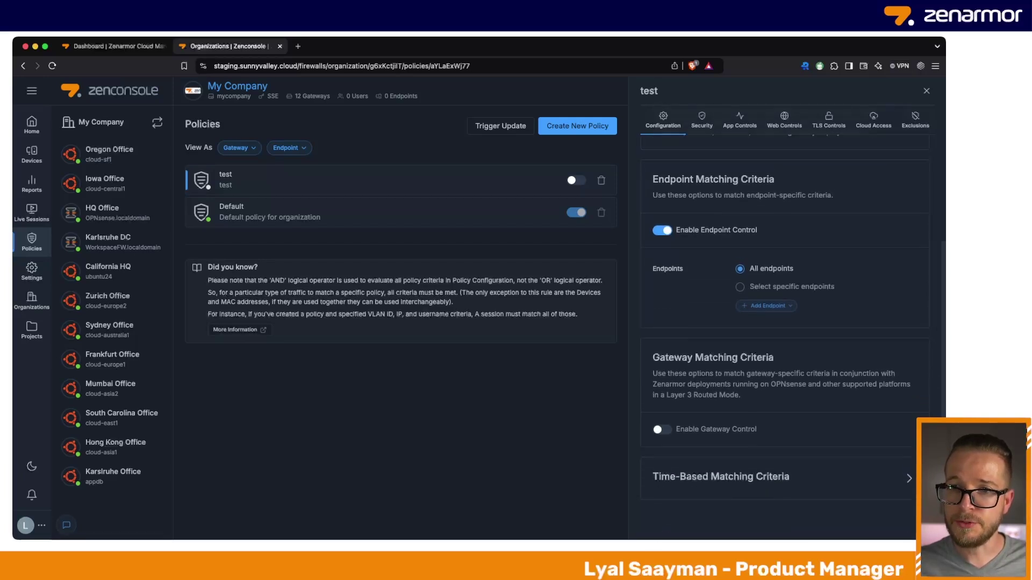
{"action": "scroll", "coordinate": [784, 322], "scroll_direction": "down", "scroll_amount": 1}
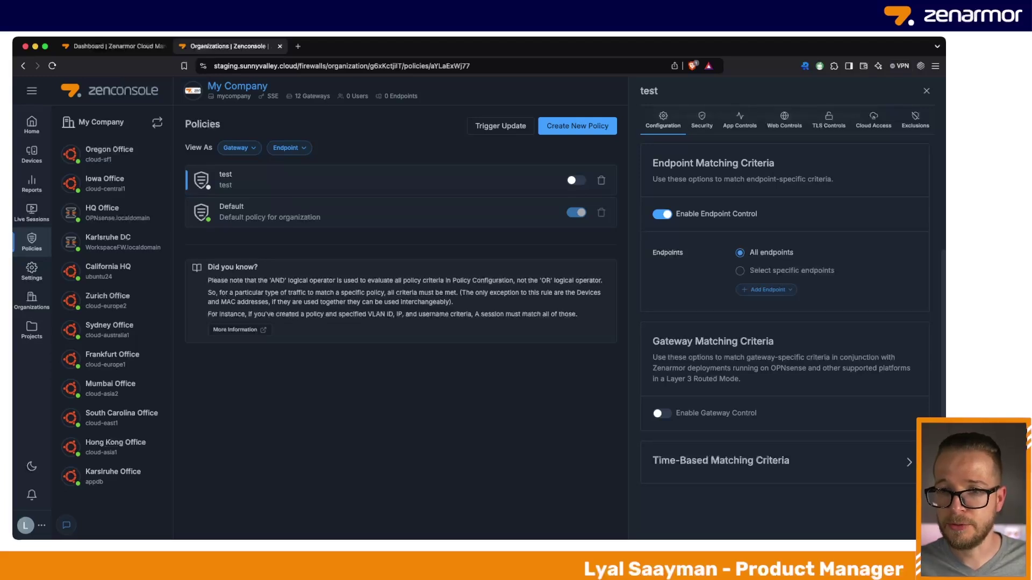
{"action": "left_click", "coordinate": [662, 413]}
Expand the test policy's Time-Based Matching Criteria to show its schedule options
{"action": "scroll", "coordinate": [785, 322], "scroll_direction": "down", "scroll_amount": 4}
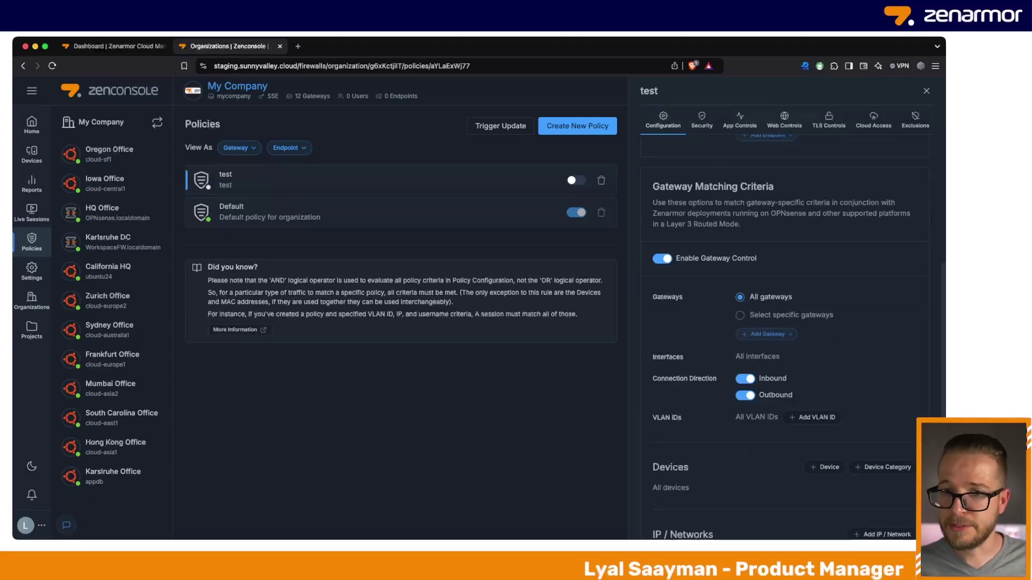
{"action": "scroll", "coordinate": [784, 322], "scroll_direction": "down", "scroll_amount": 3}
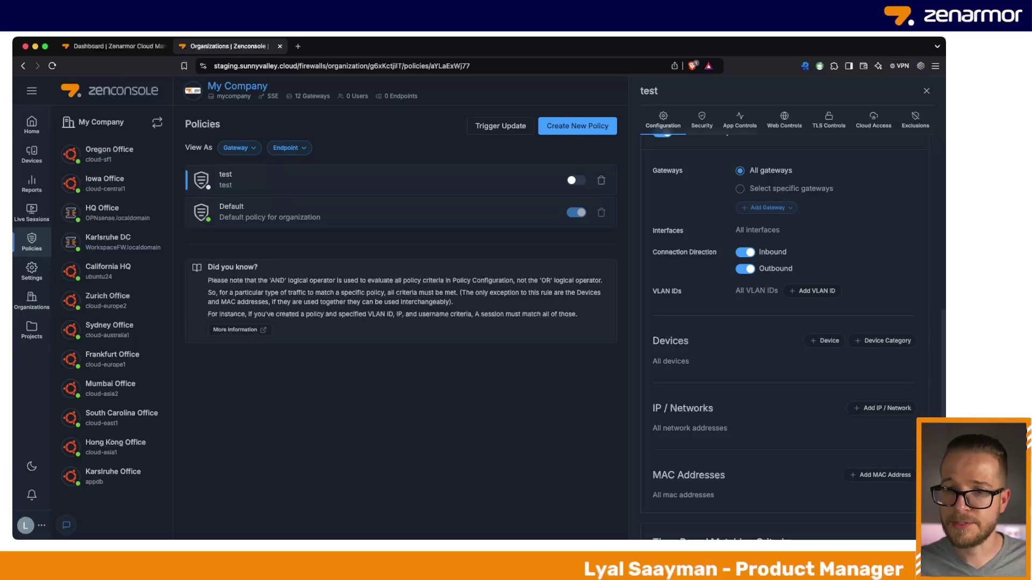
{"action": "scroll", "coordinate": [784, 322], "scroll_direction": "down", "scroll_amount": 2}
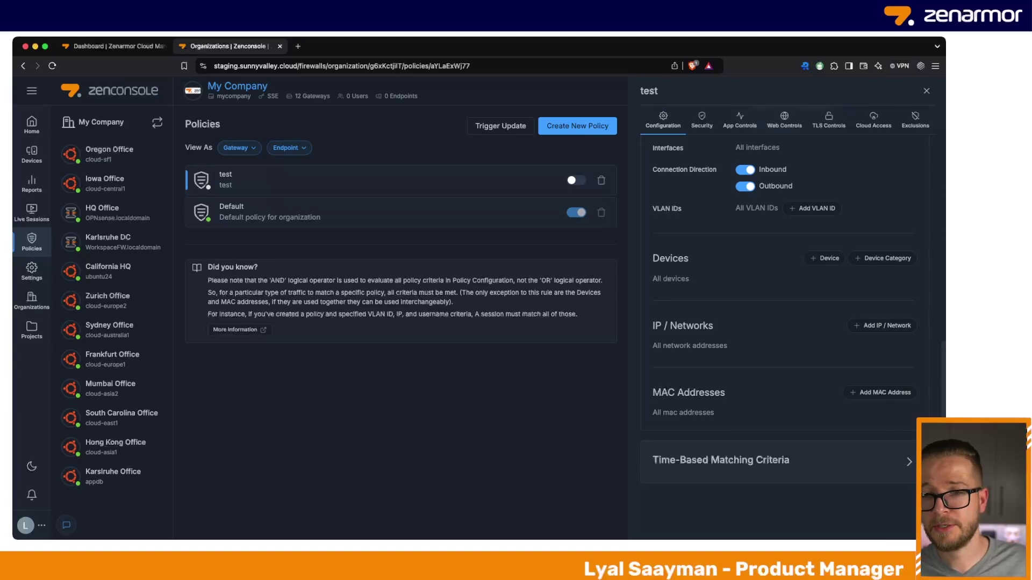
{"action": "left_click", "coordinate": [909, 461]}
{"action": "scroll", "coordinate": [784, 322], "scroll_direction": "down", "scroll_amount": 2}
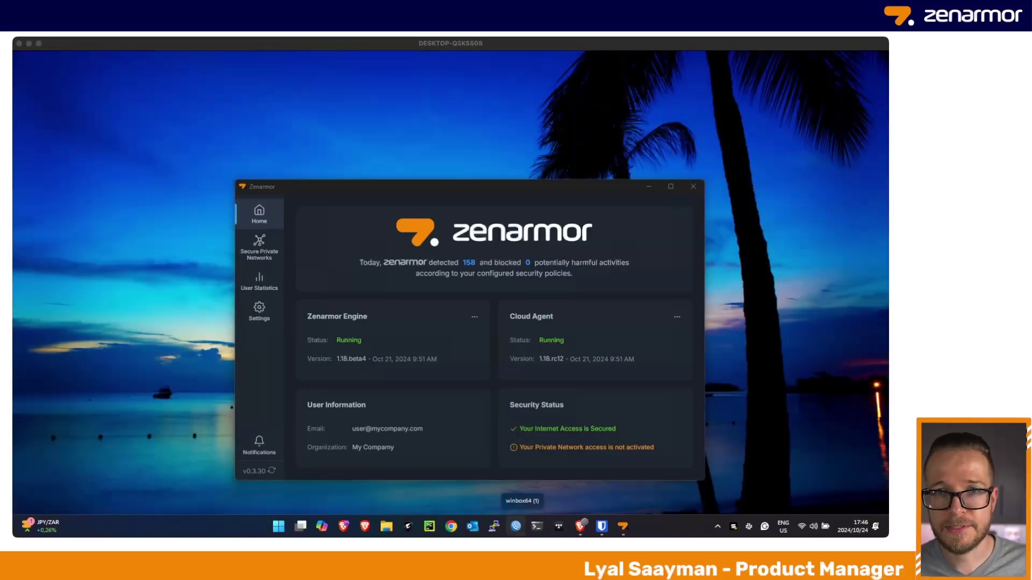
Bring up the Zenarmor window's system menu and dismiss it without choosing anything
{"action": "right_click", "coordinate": [471, 186]}
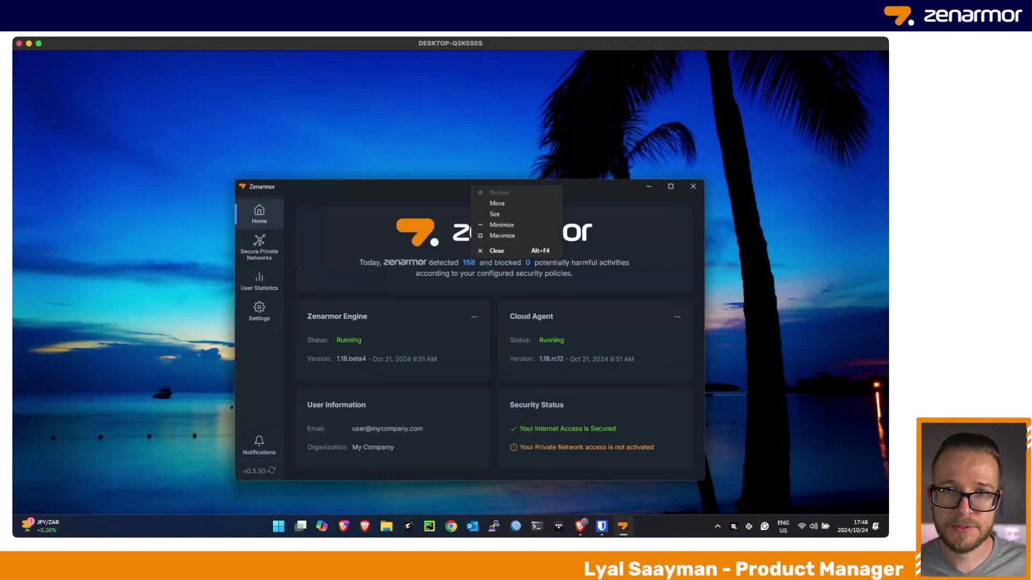
{"action": "key", "text": "Escape"}
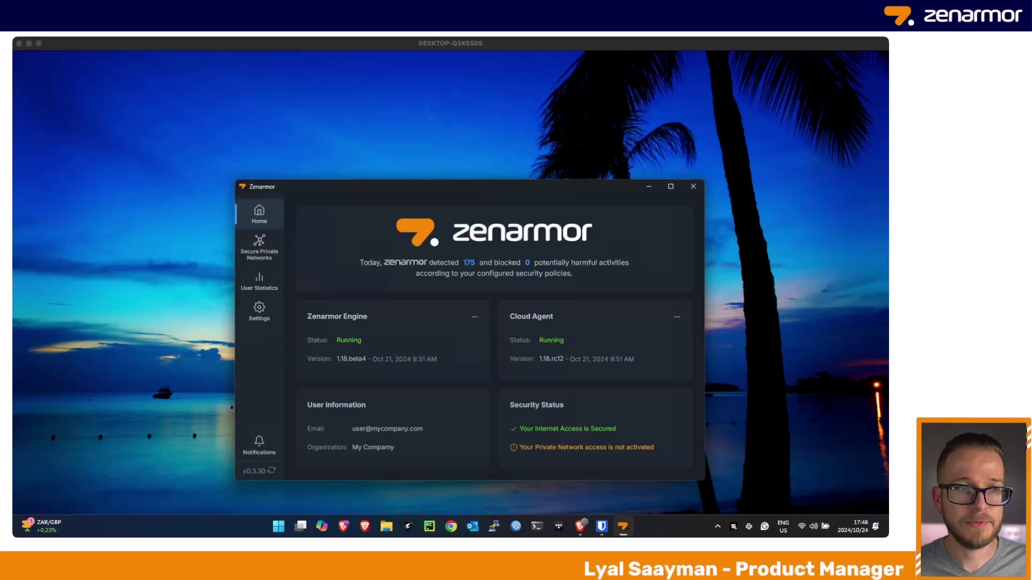
{"action": "left_click", "coordinate": [764, 527]}
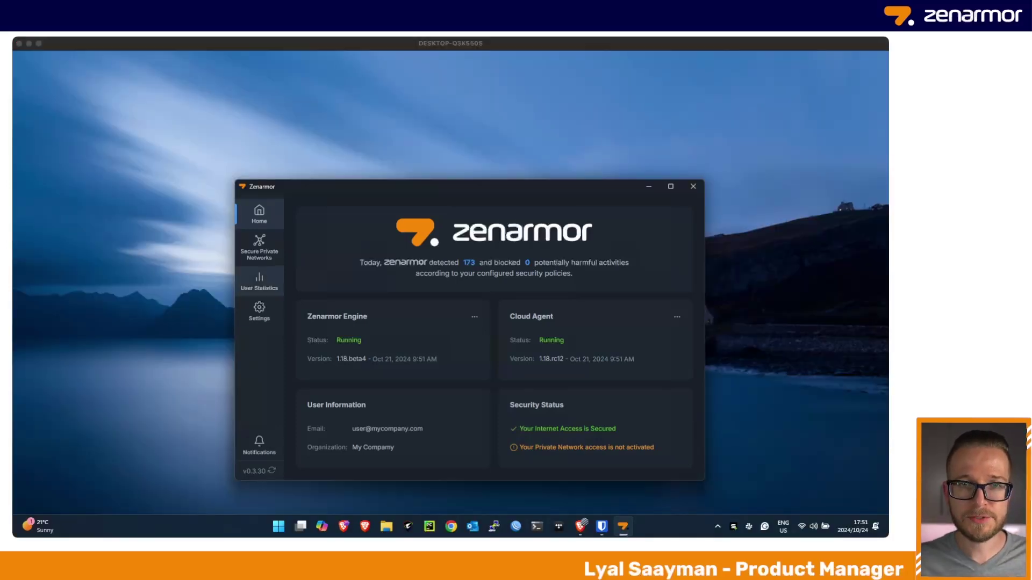
Open User Statistics and scroll through its usage charts
{"action": "left_click", "coordinate": [259, 280]}
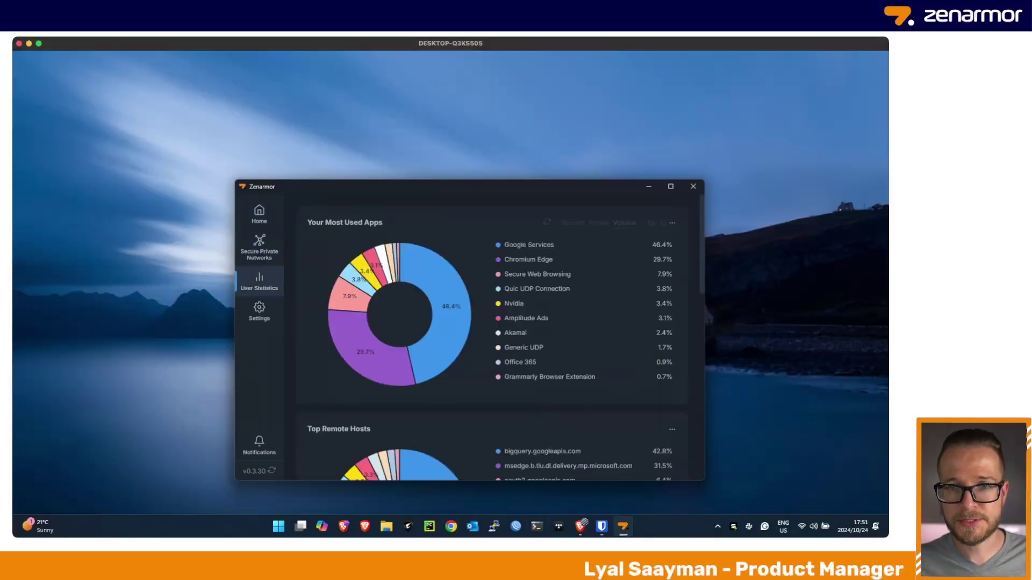
{"action": "scroll", "coordinate": [537, 333], "scroll_direction": "down", "scroll_amount": 2}
{"action": "scroll", "coordinate": [497, 333], "scroll_direction": "down", "scroll_amount": 6}
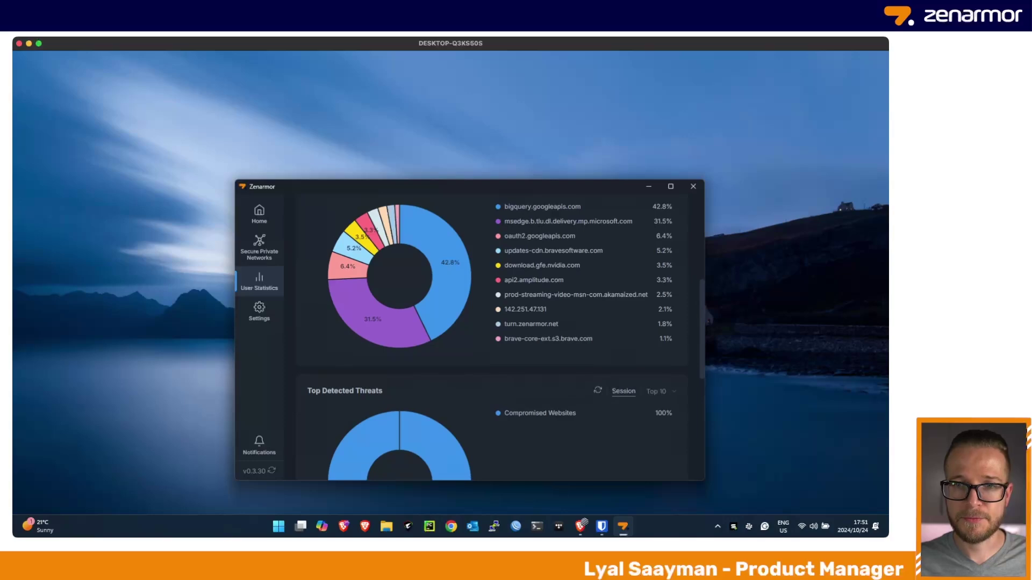
{"action": "scroll", "coordinate": [497, 333], "scroll_direction": "up", "scroll_amount": 6}
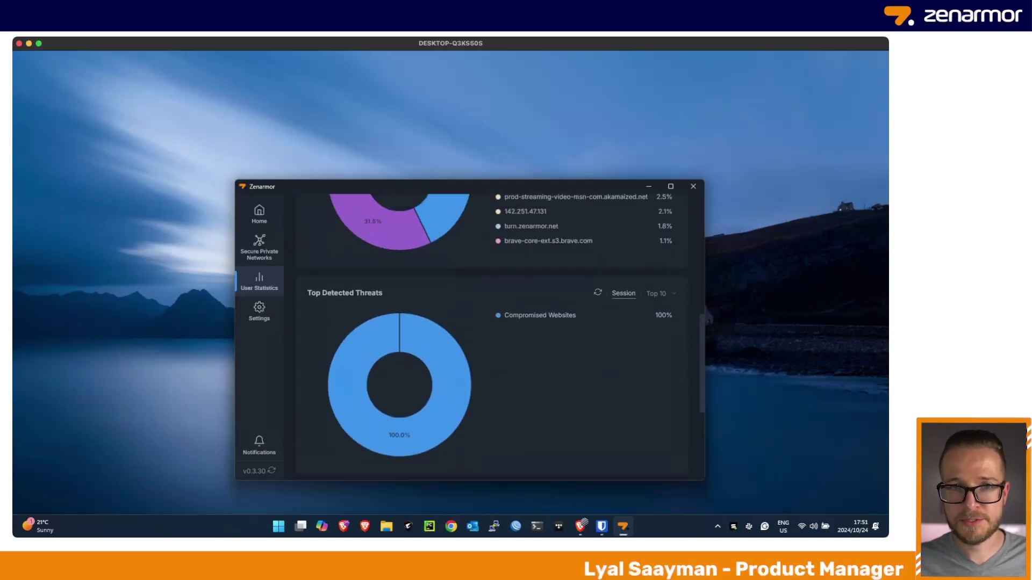
Open Zenarmor Settings and scroll down to Troubleshoot and back up
{"action": "left_click", "coordinate": [259, 311]}
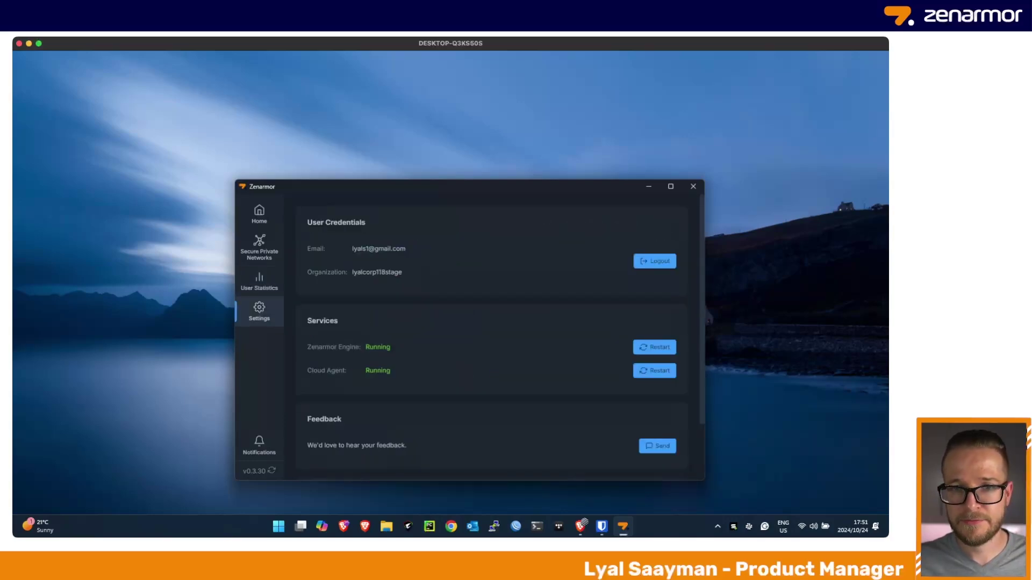
{"action": "scroll", "coordinate": [497, 333], "scroll_direction": "down", "scroll_amount": 3}
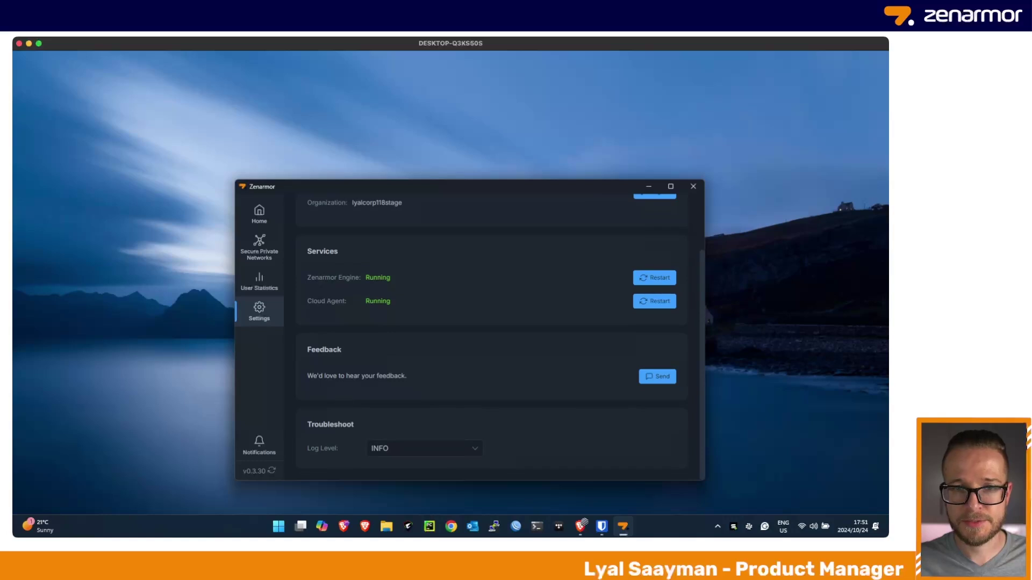
{"action": "scroll", "coordinate": [497, 333], "scroll_direction": "up", "scroll_amount": 2}
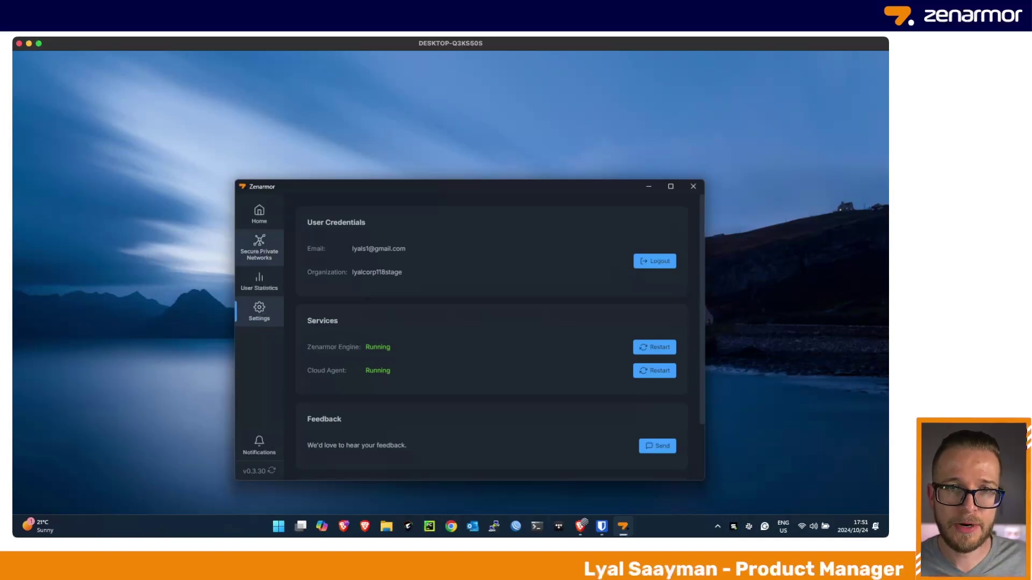
Open the Secure Private Networks page from the Zenarmor sidebar
{"action": "left_click", "coordinate": [259, 247]}
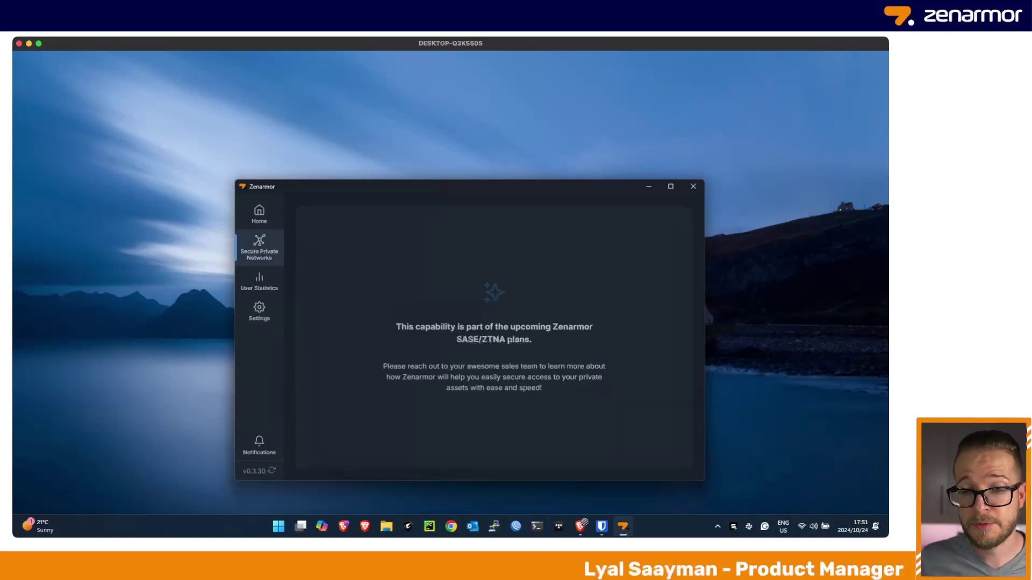